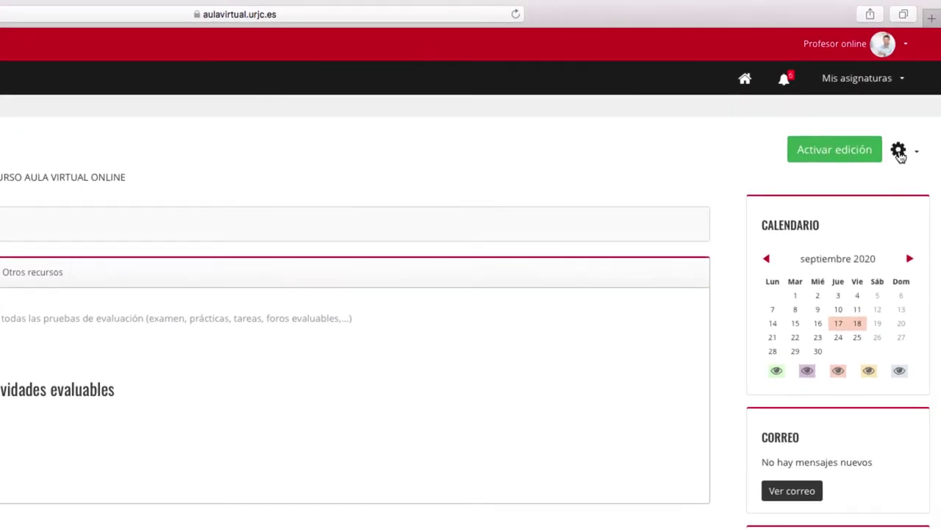
Open the course's question bank from the extended course administration options and select the category "Tema 1"
left_click(899, 153)
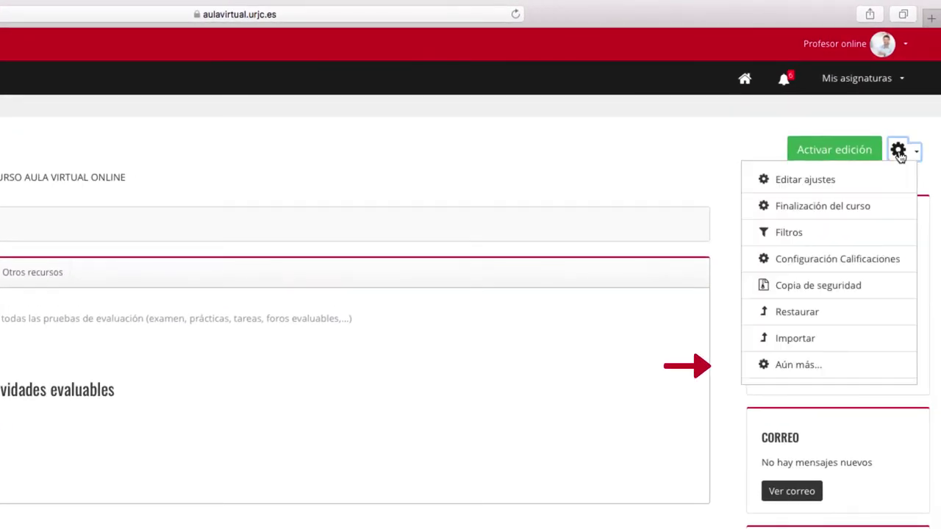
left_click(802, 368)
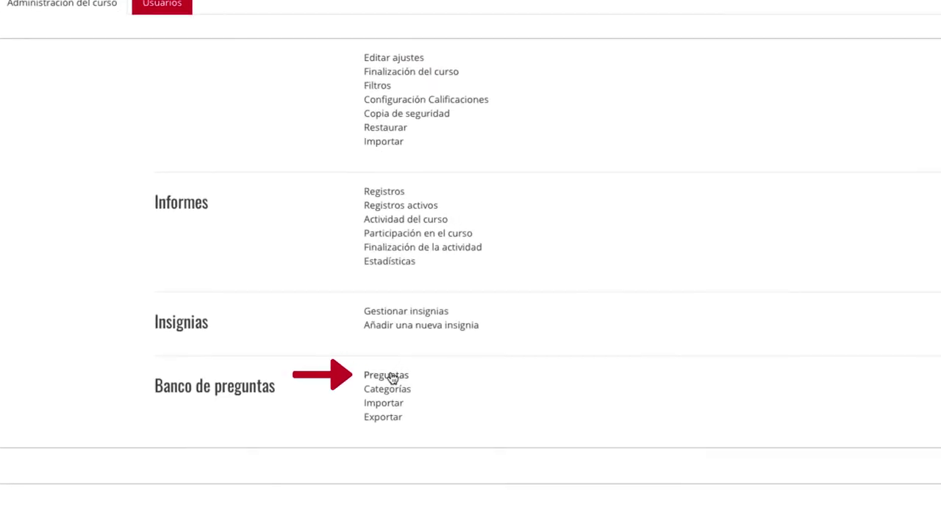
left_click(392, 376)
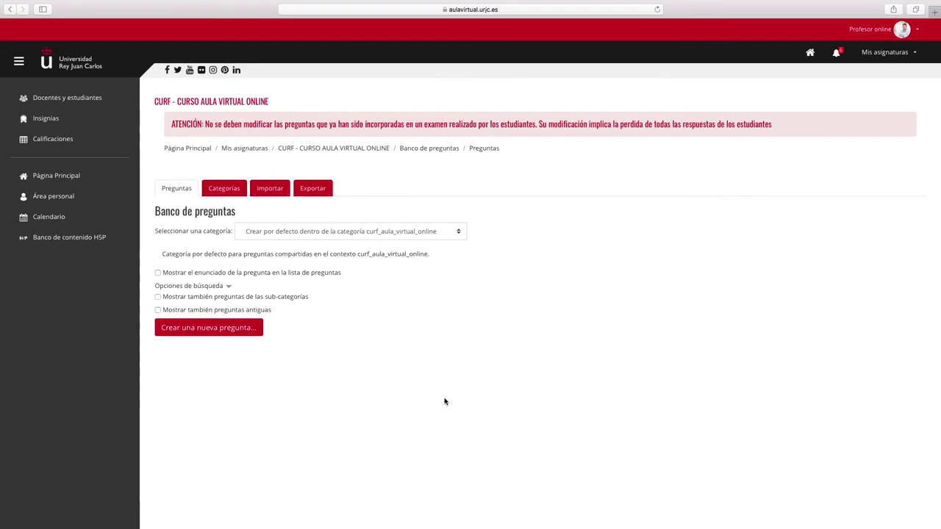
left_click(457, 233)
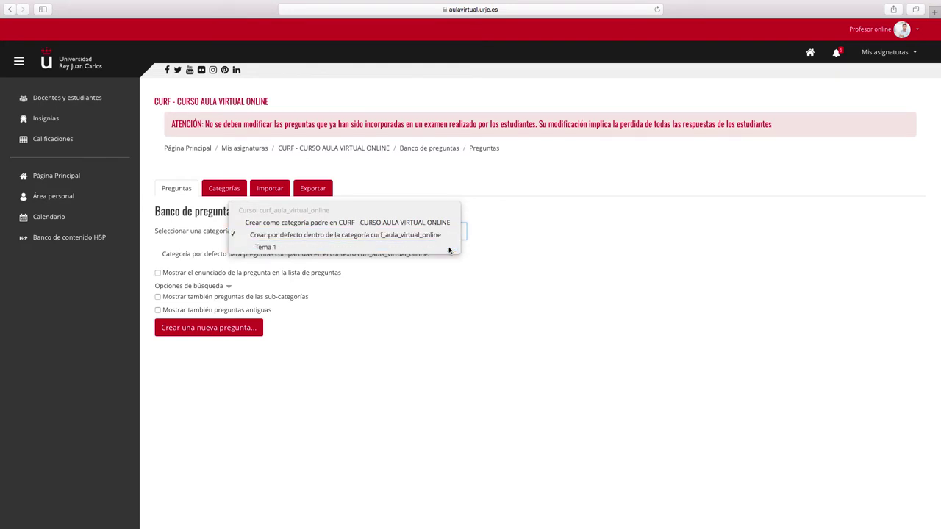
left_click(449, 250)
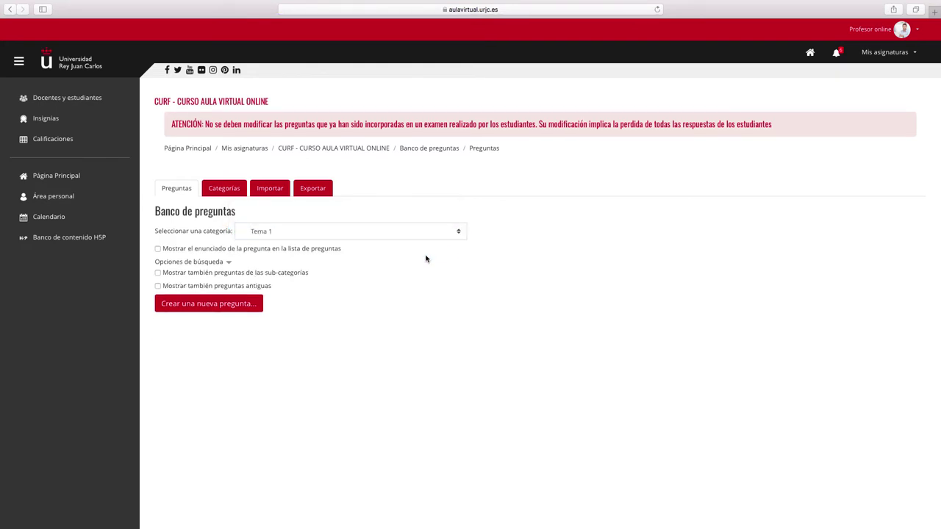
Start a new question of type "Opción múltiple de todo o nada" in the selected category
left_click(242, 308)
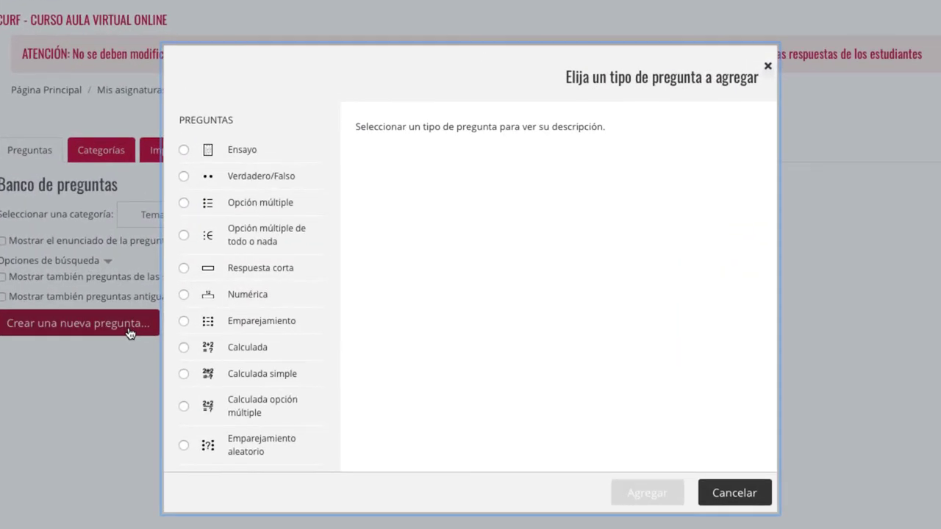
left_click(276, 232)
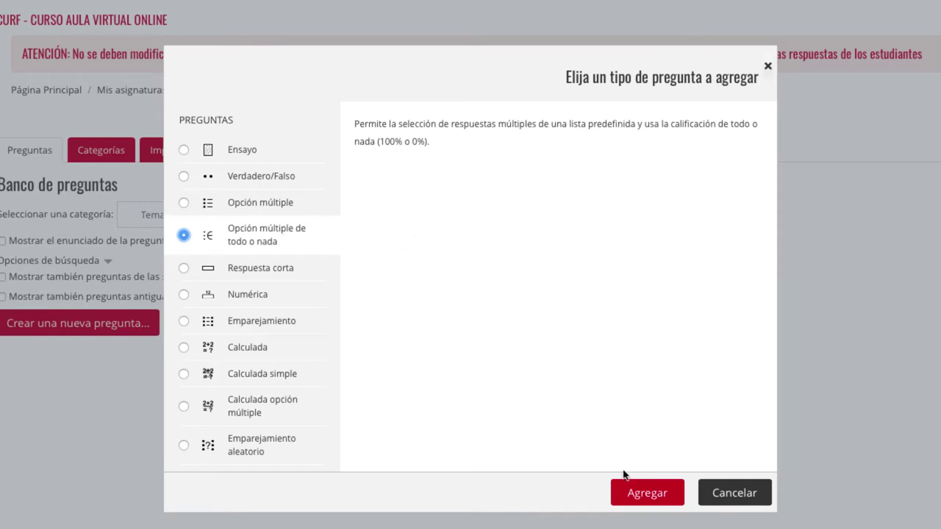
left_click(638, 494)
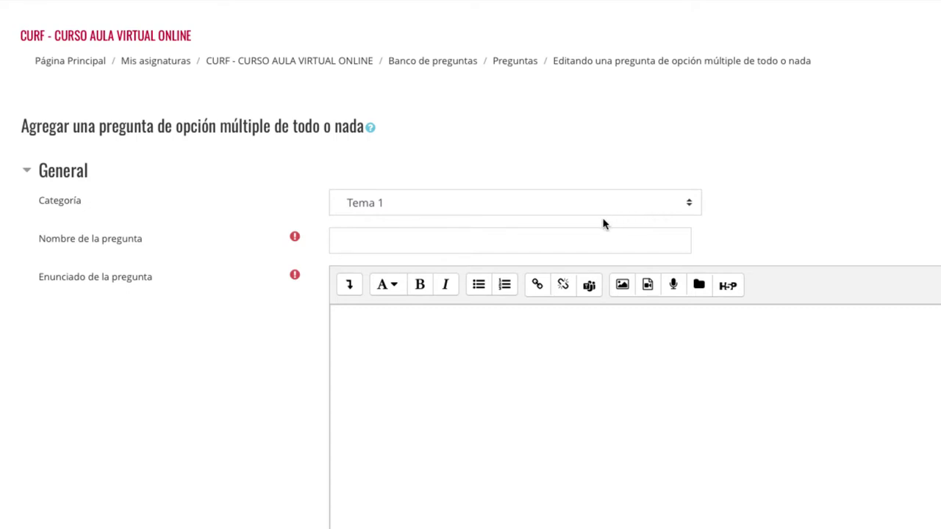
Name the question "Pregunta 3" and enter the statement "Selecciona los bloques que aparecen en la asignatura (debes seleccionar todas las respuestas correctas)"
left_click(576, 244)
type("Pregunta 3")
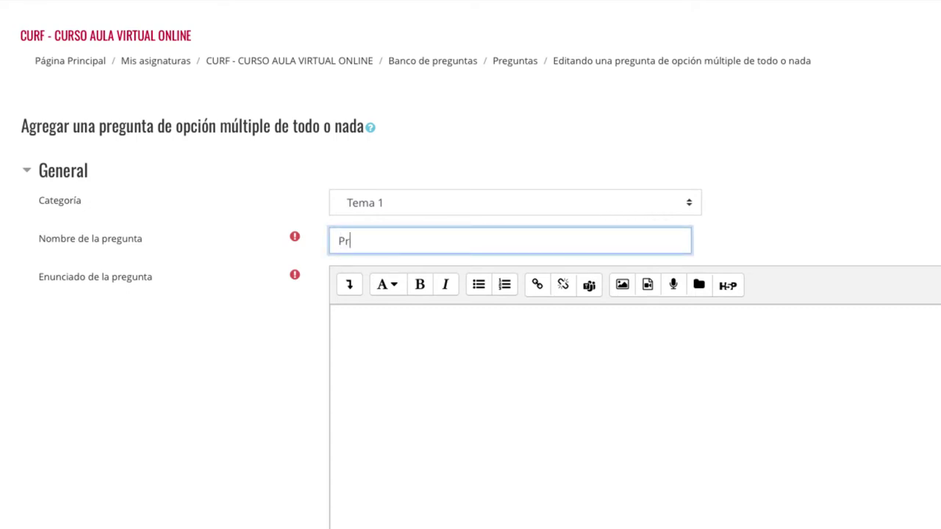
left_click(562, 327)
type("Selecciona los bloques que aparecen en la asignatura ")
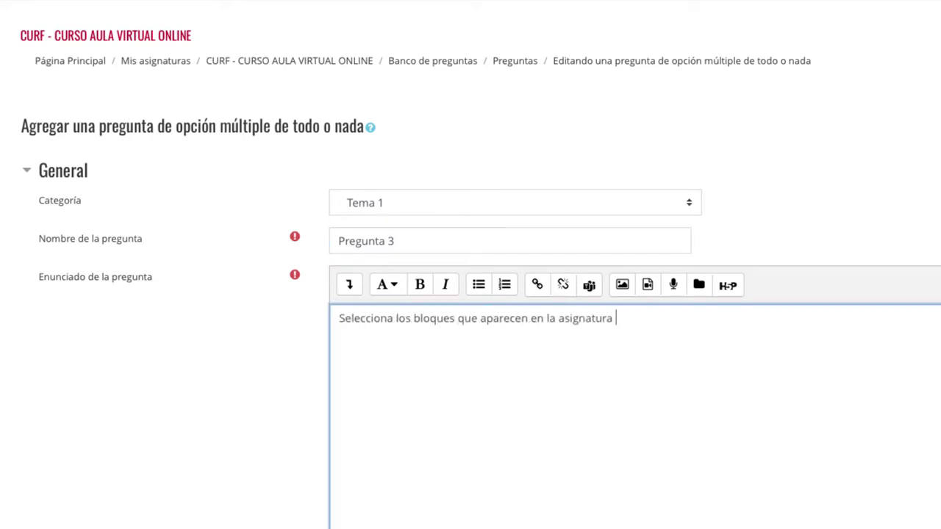
type("(debes seleccionar todas las respuestas correctas)")
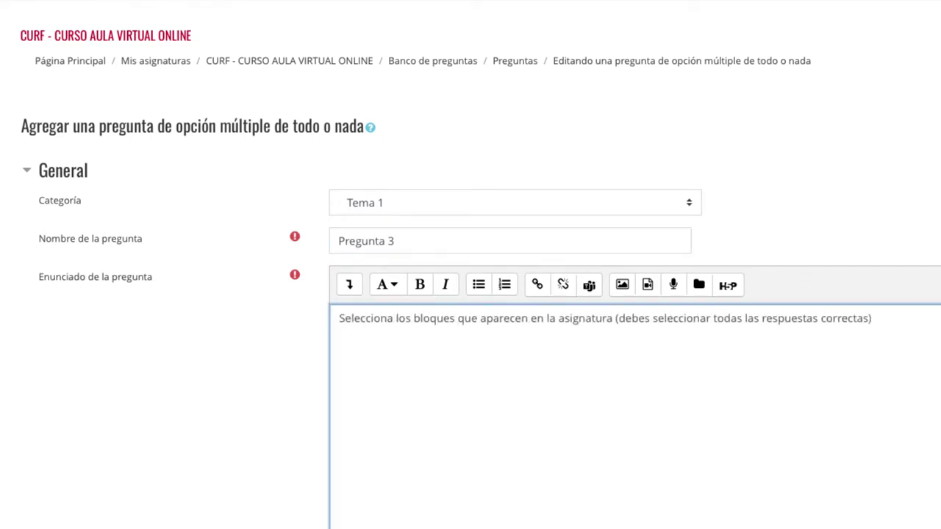
Enter "Calendario" as the text of Elección 1 in the answers section and mark it as correct
scroll(300, 349, "down", 2)
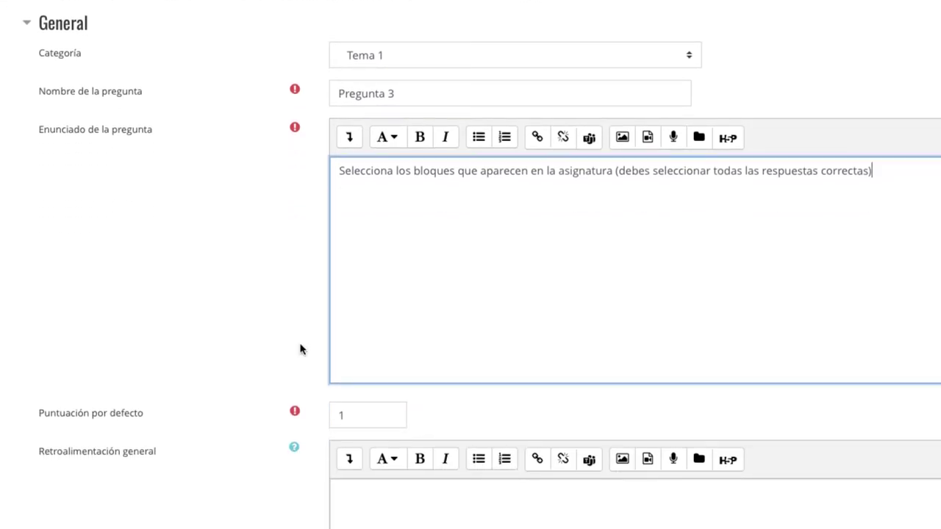
scroll(300, 349, "down", 5)
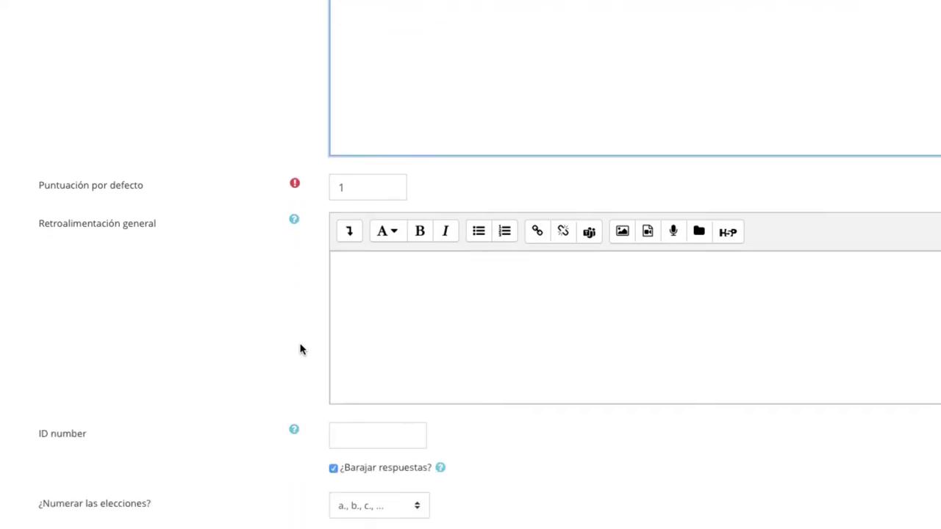
scroll(300, 349, "down", 1)
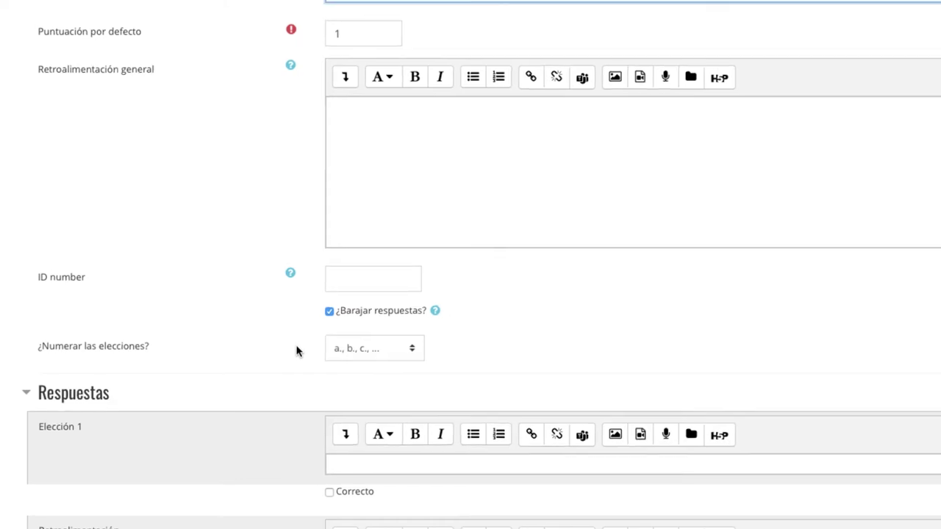
scroll(299, 349, "down", 4)
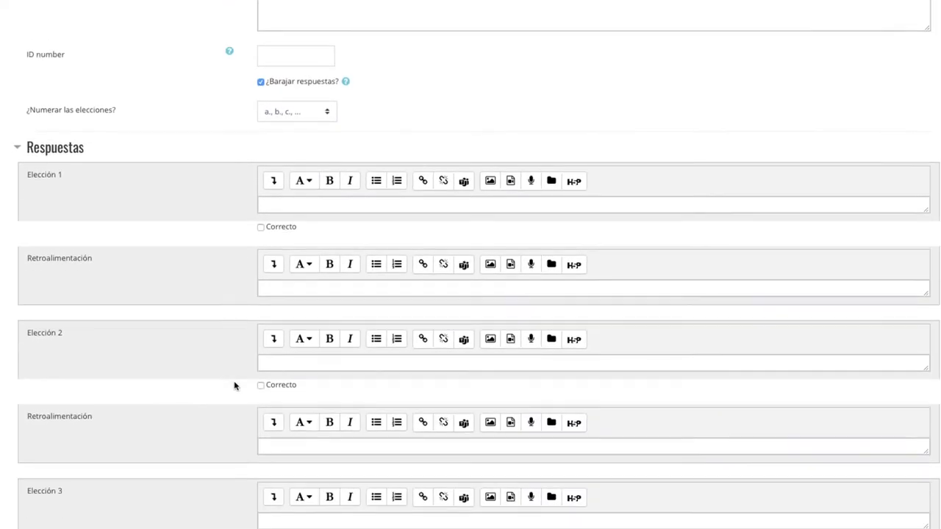
scroll(234, 386, "down", 3)
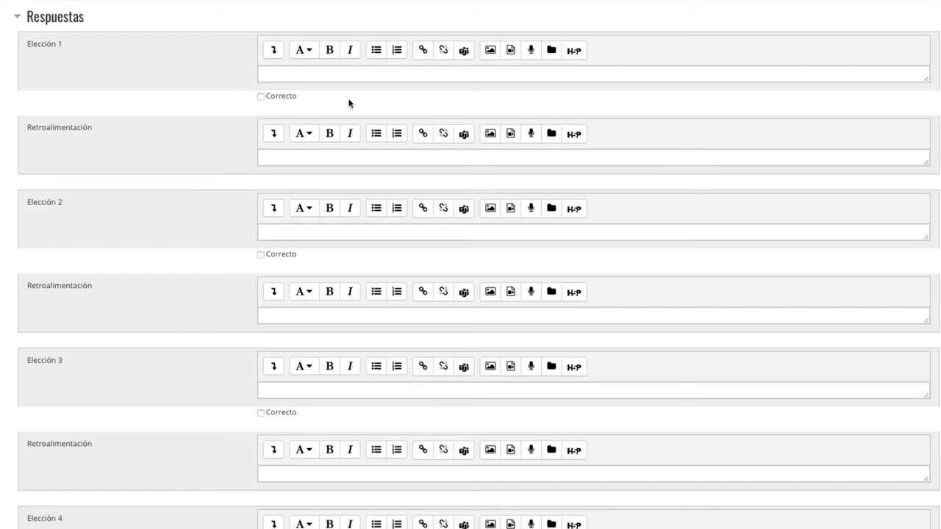
left_click(337, 75)
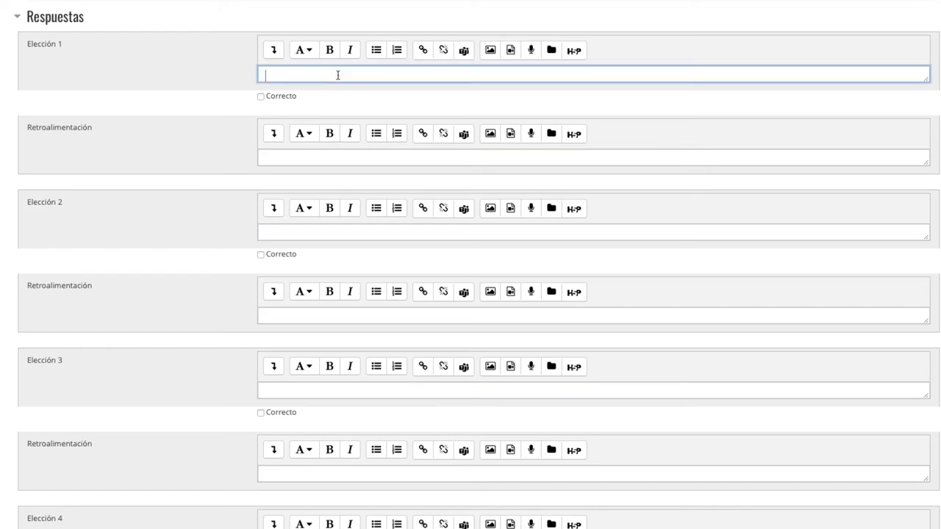
type("Calendario")
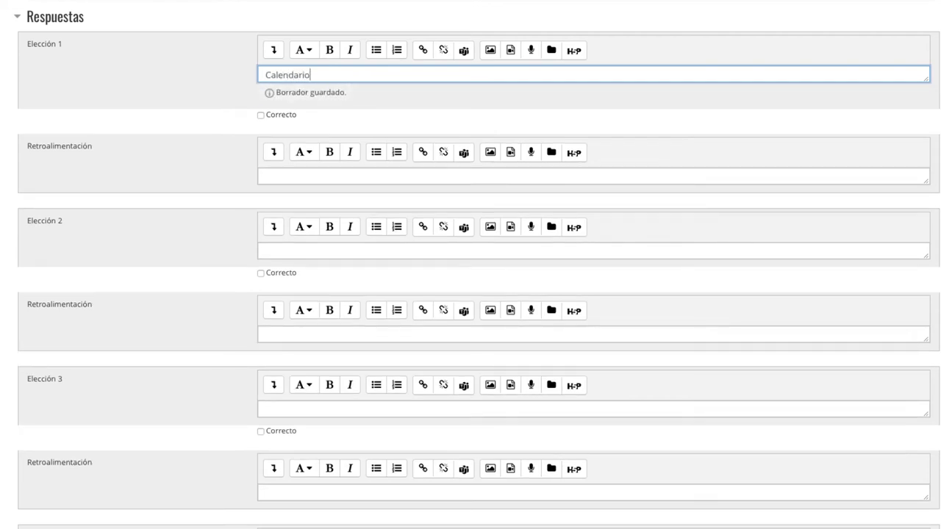
left_click(260, 115)
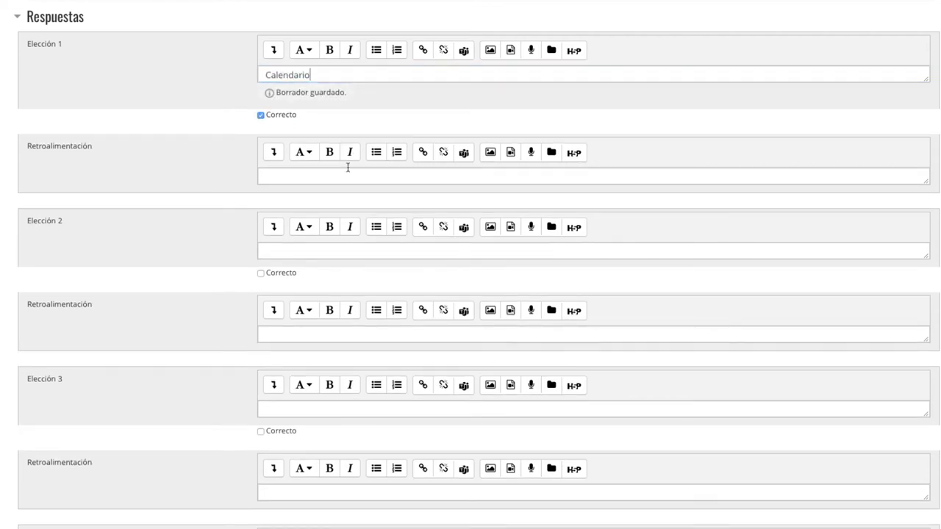
Enter "Novedades" as Elección 2 and "Últimas noticias" as Elección 3, marking both as correct
left_click(270, 254)
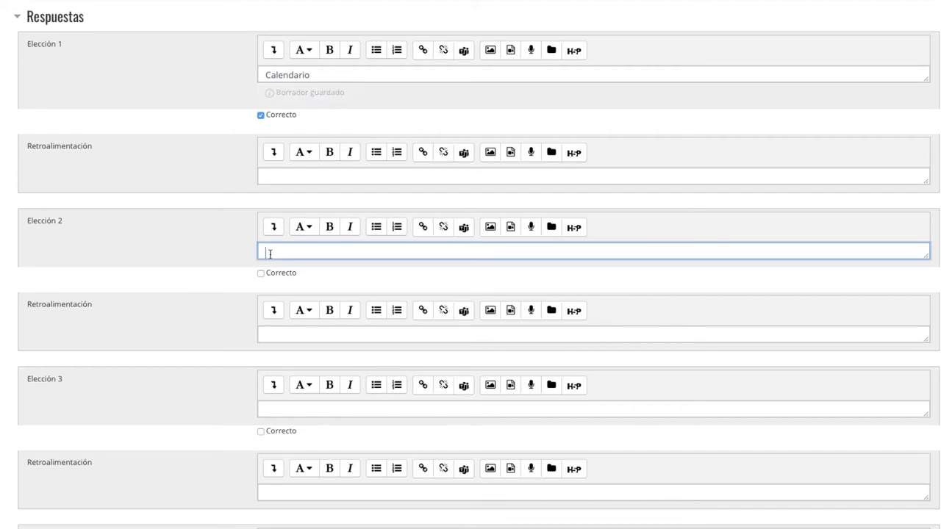
type("Novedades")
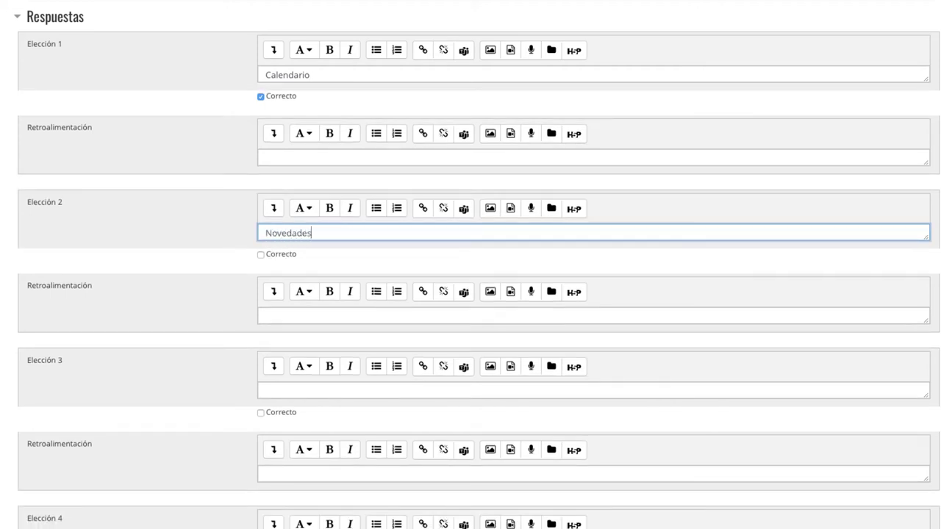
left_click(261, 255)
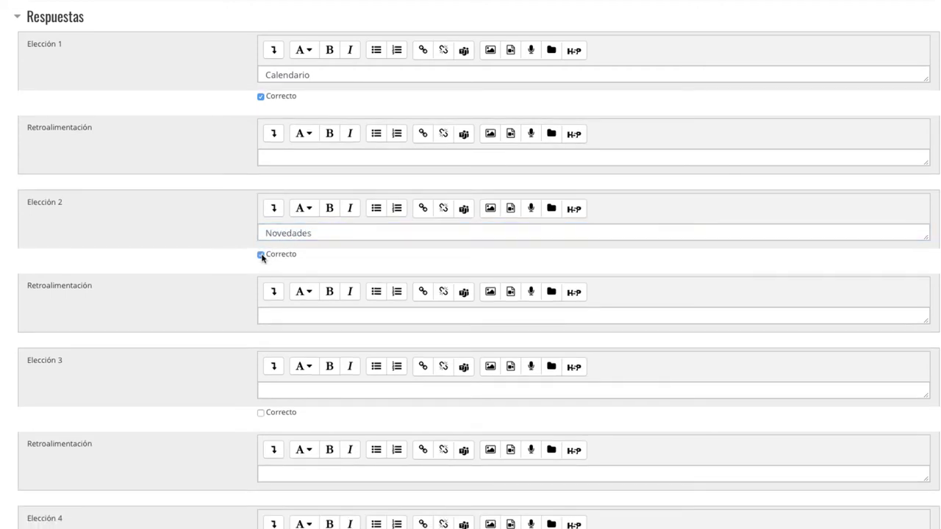
left_click(276, 385)
scroll(292, 393, "down", 2)
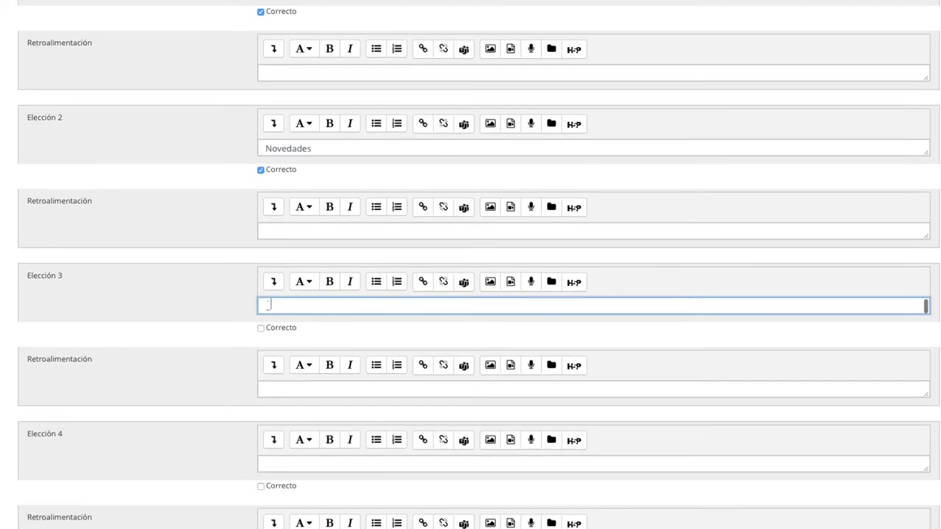
type("Últimas noticias")
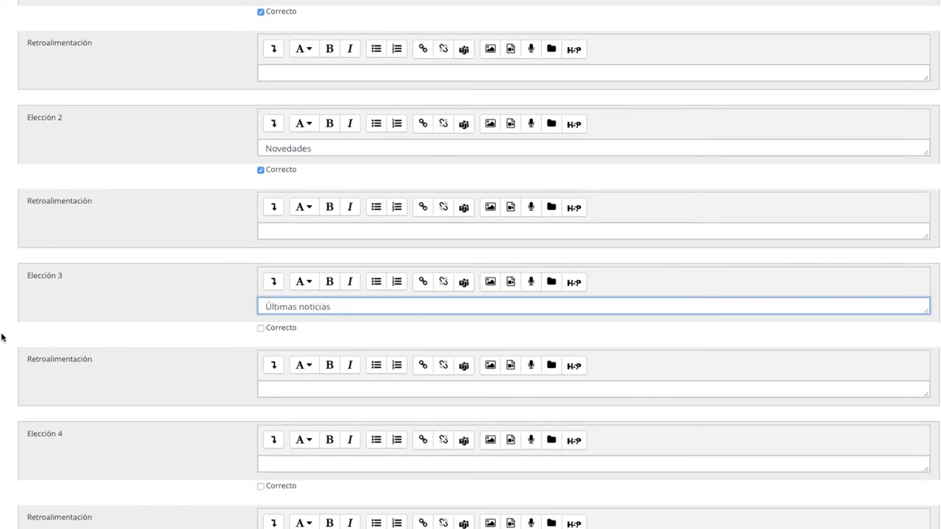
left_click(261, 328)
Enter "No hay bloques en la asignatura" as Elección 4, leaving it unmarked as a wrong answer
scroll(307, 374, "down", 2)
scroll(306, 373, "down", 4)
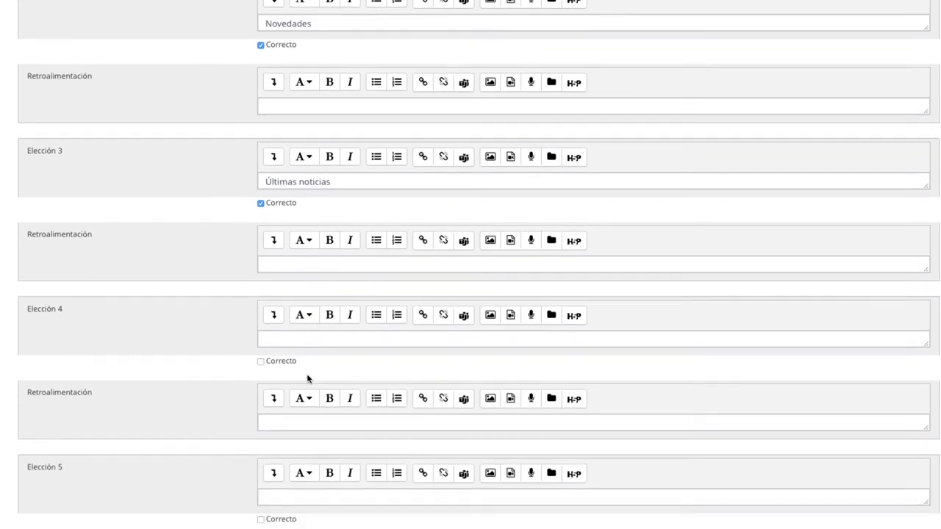
left_click(291, 277)
type("No")
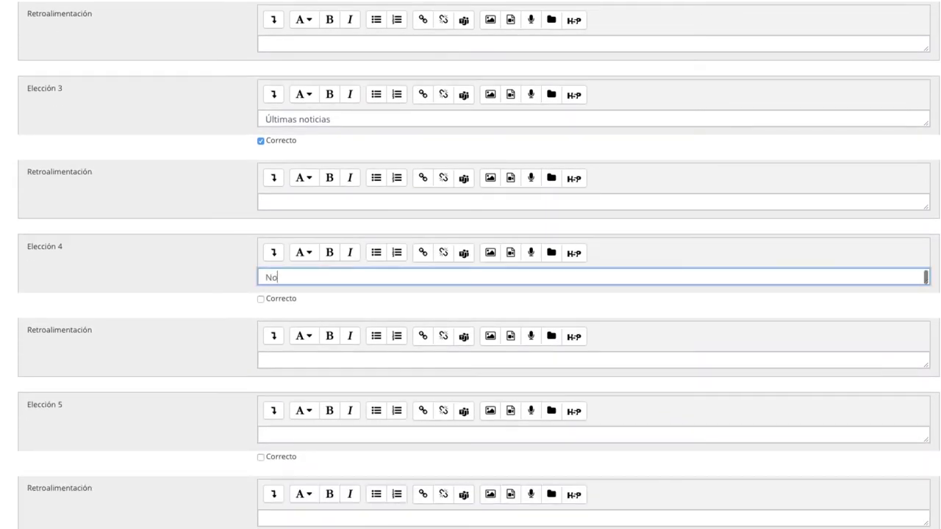
type(" hay bloques en la asignatura")
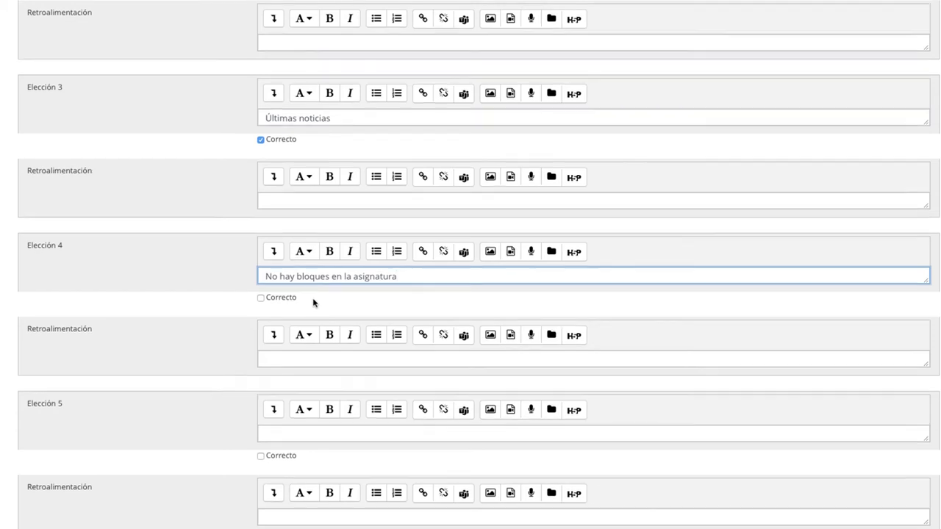
Expand the combined feedback section and review its texts for correct and incorrect answers and its options
scroll(313, 302, "down", 2)
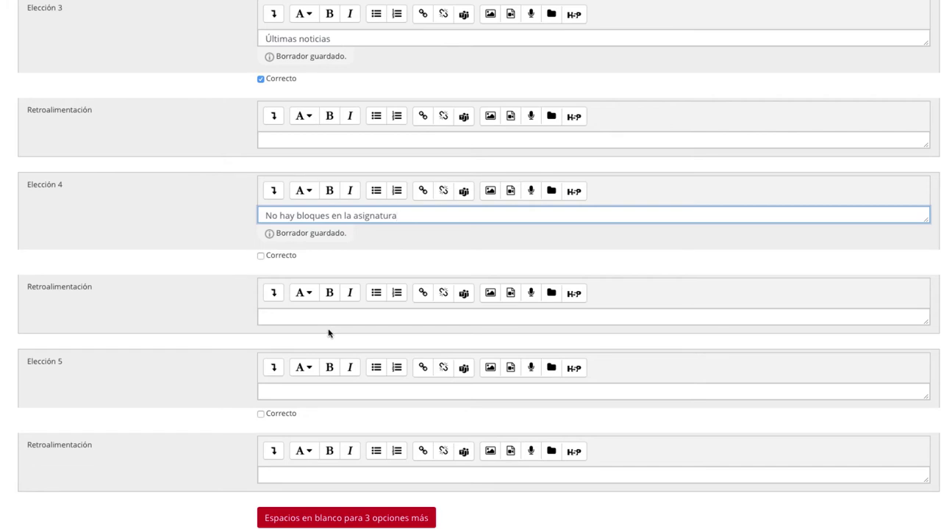
scroll(327, 328, "down", 2)
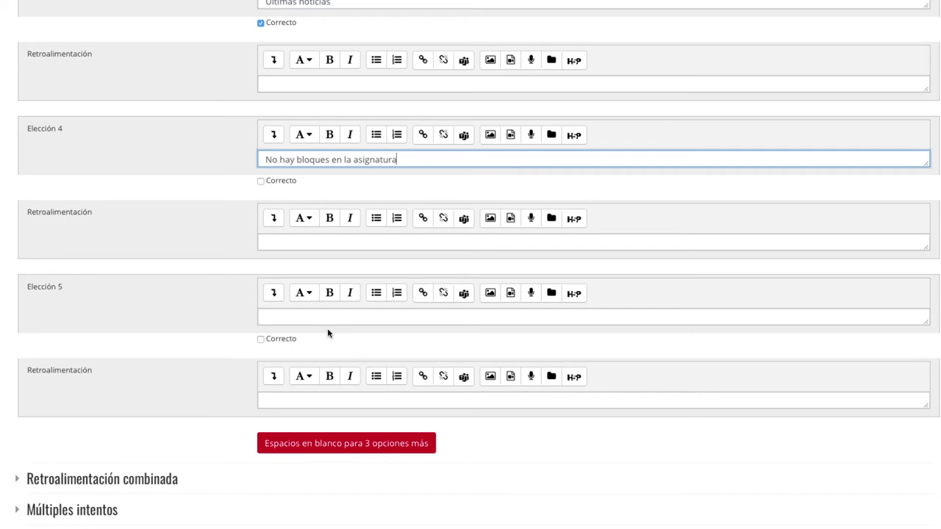
scroll(327, 328, "down", 5)
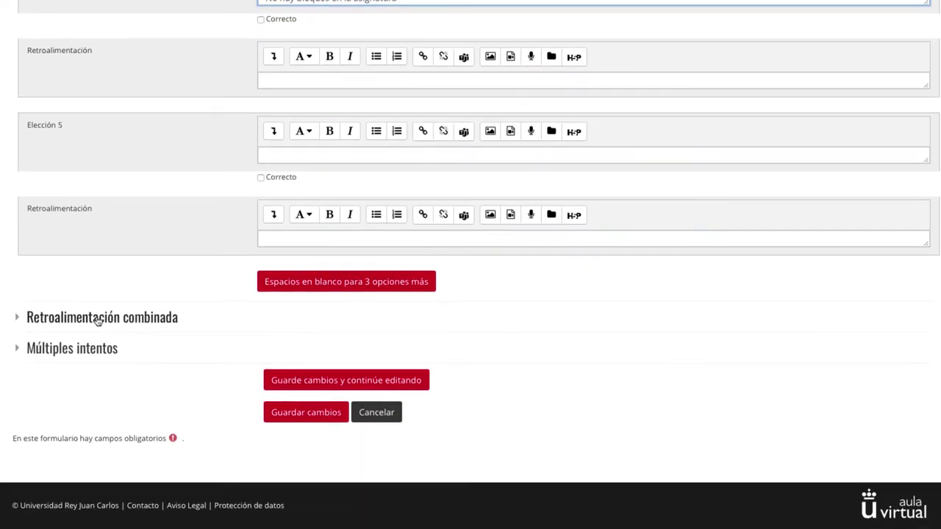
left_click(15, 320)
scroll(186, 353, "down", 3)
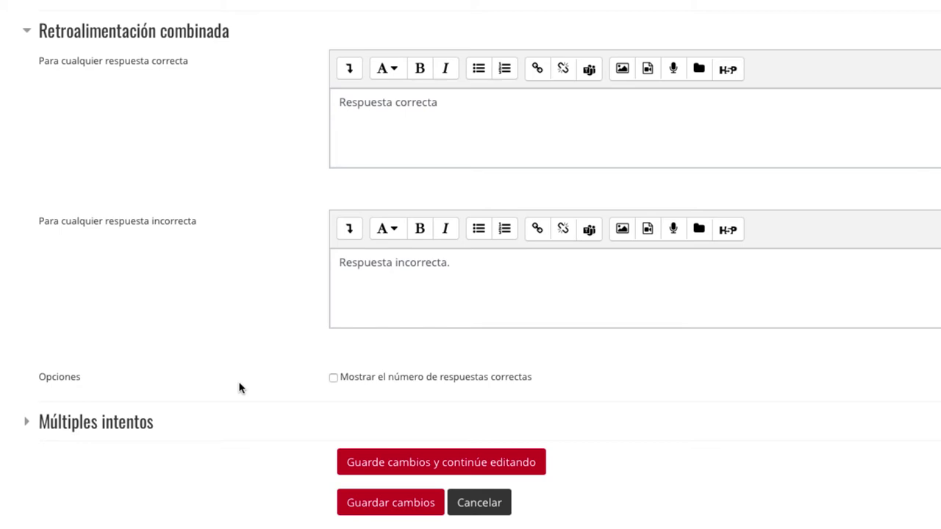
scroll(239, 388, "down", 1)
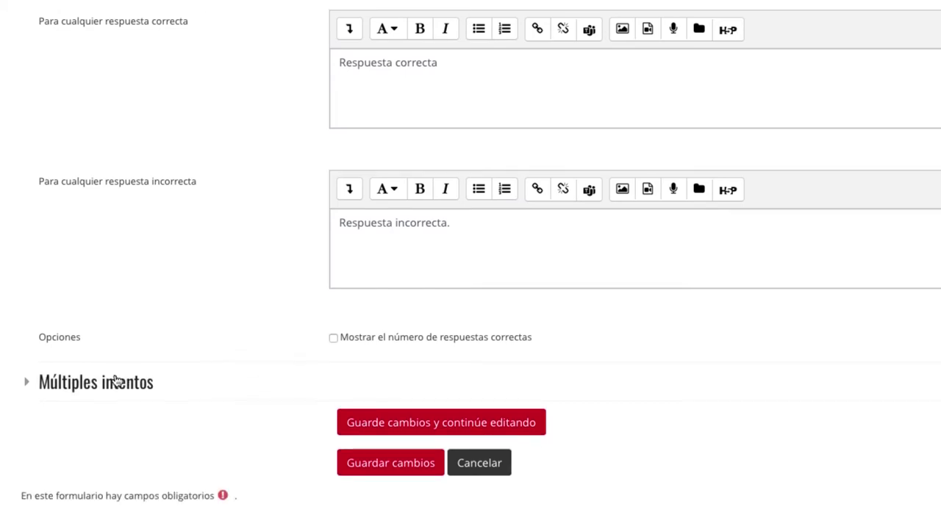
Expand the multiple attempts section and examine the hint settings and the penalty choices for each incorrect attempt
left_click(28, 383)
scroll(294, 388, "down", 1)
scroll(299, 388, "down", 5)
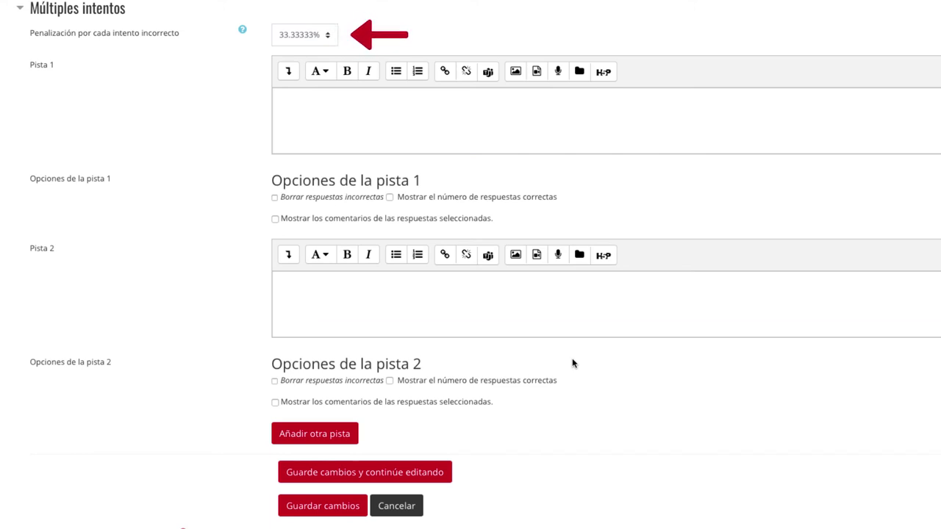
left_click(328, 39)
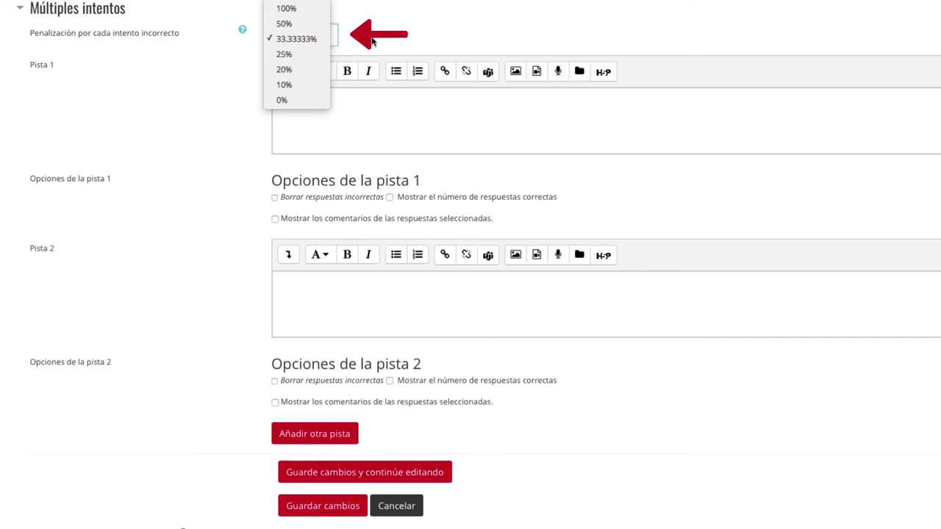
left_click(372, 42)
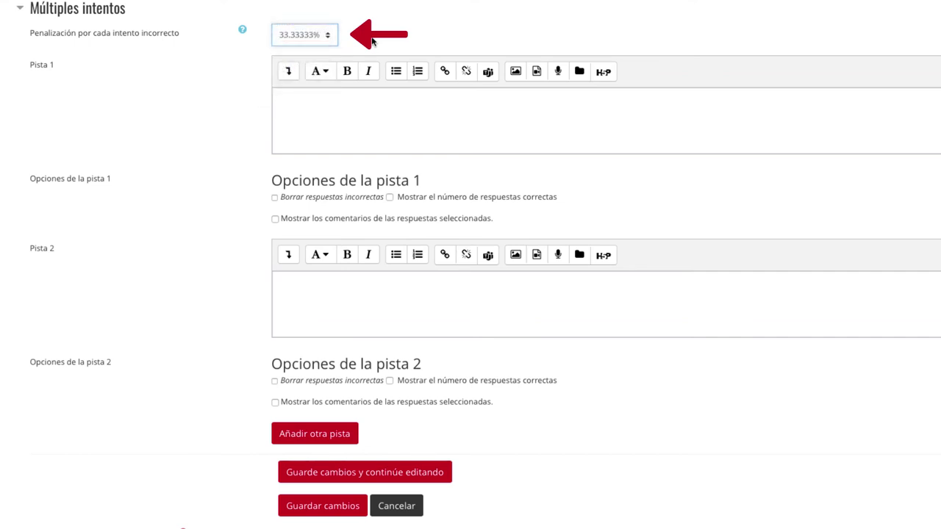